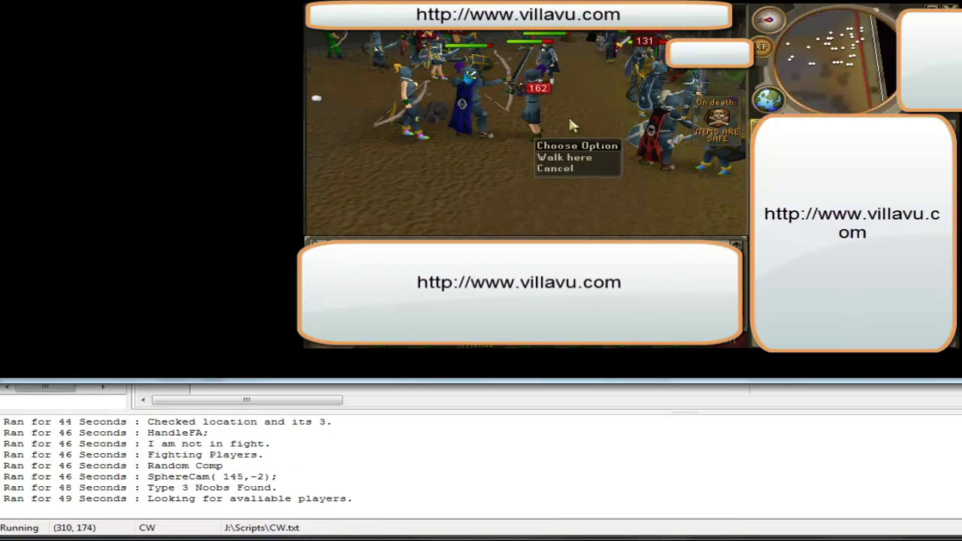
Dismiss the open action menu while the CW.txt combat script keeps logging fights
click(568, 120)
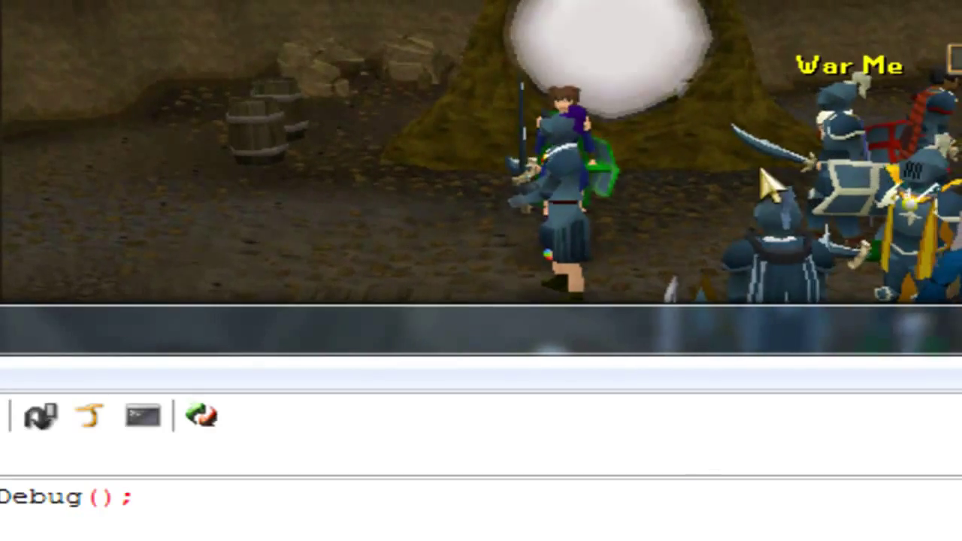
right_click(537, 148)
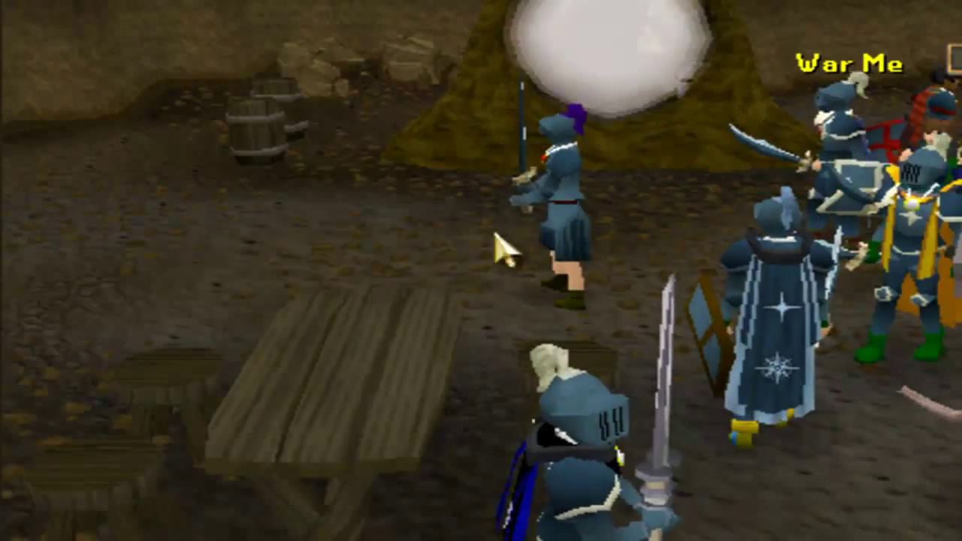
key(Left)
key(Down)
key(Up)
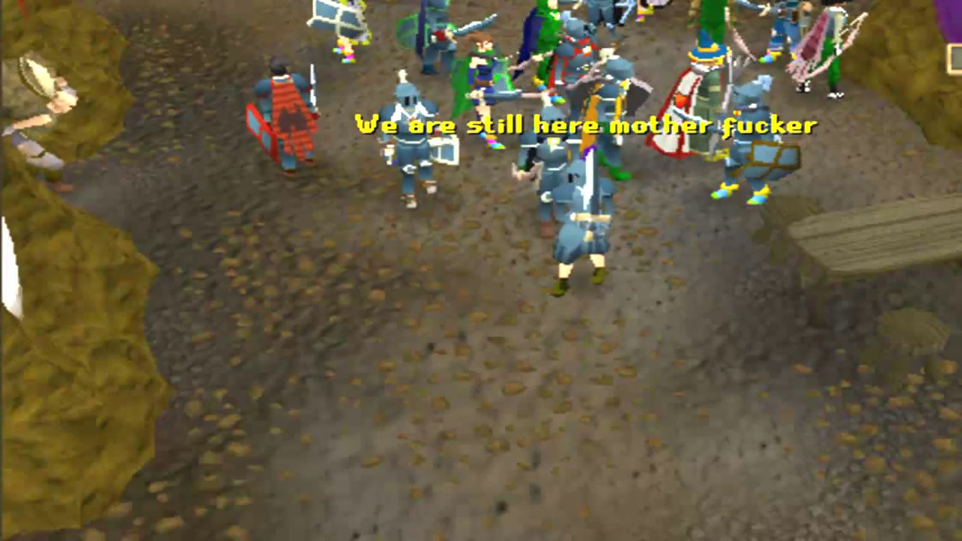